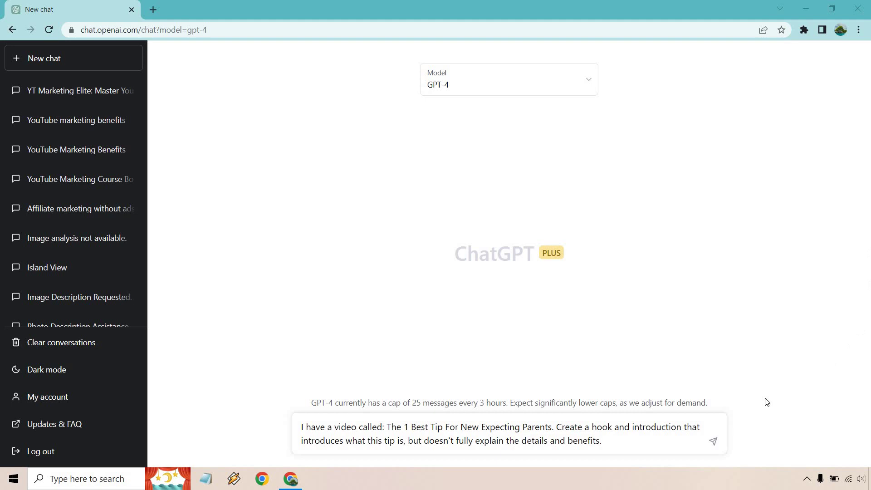
Send GPT-4 the request for an opening hook and introduction
key("Return")
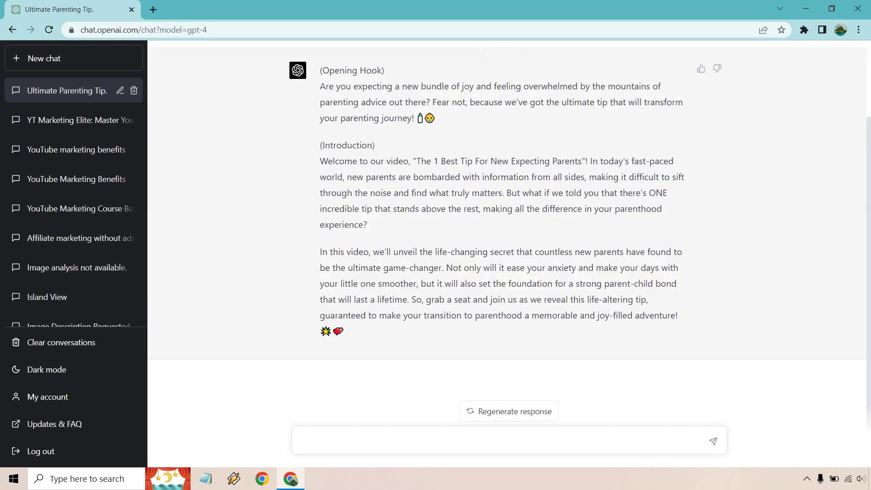
scroll(791, 313, "up", 1)
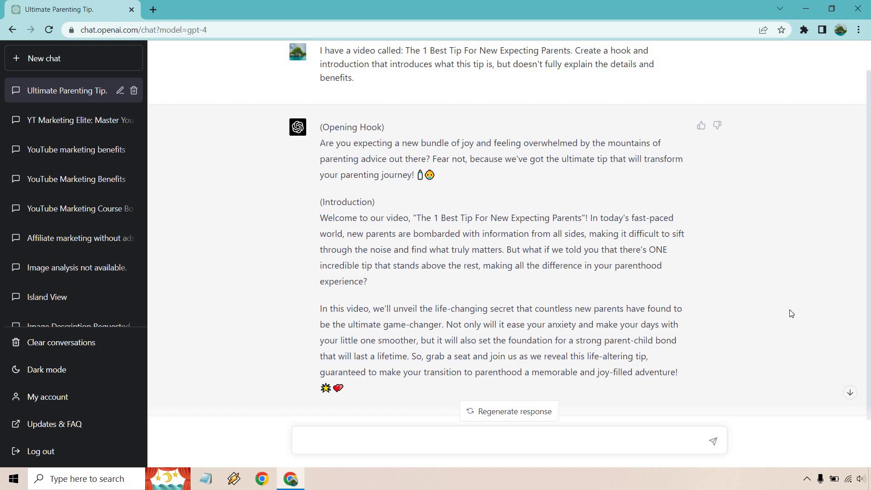
scroll(773, 239, "down", 1)
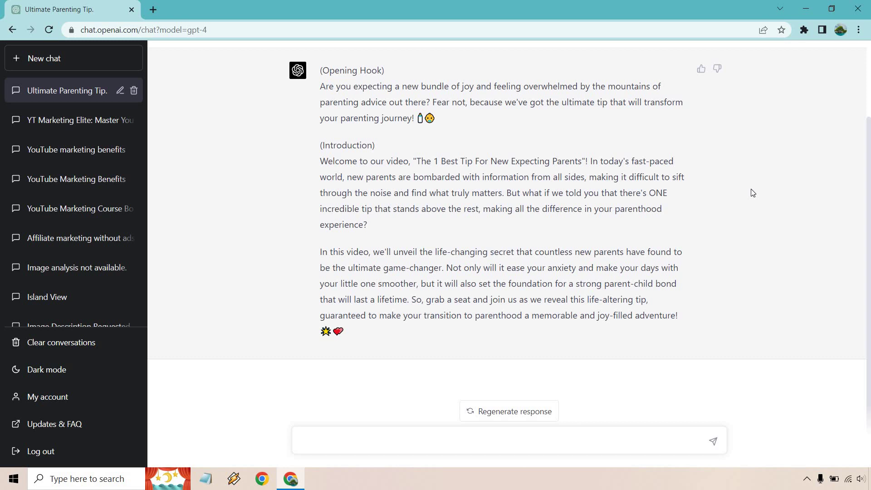
scroll(666, 171, "up", 2)
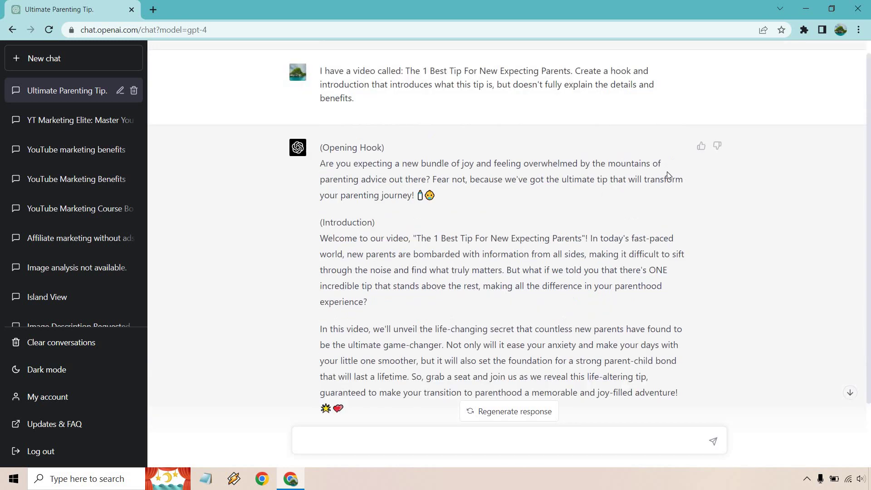
scroll(727, 189, "down", 2)
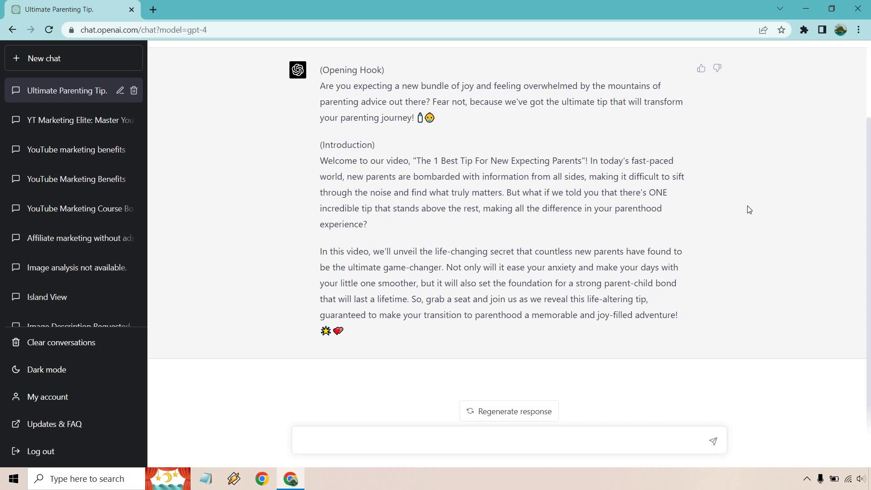
scroll(750, 239, "up", 1)
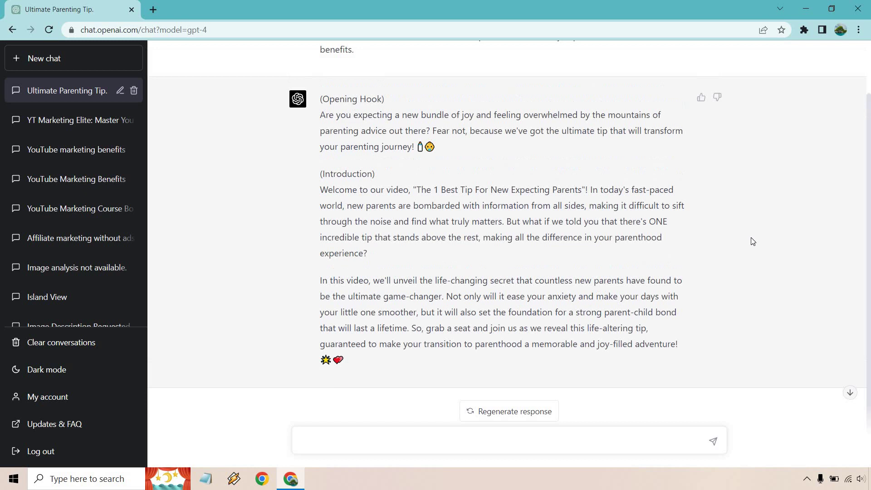
scroll(750, 241, "up", 2)
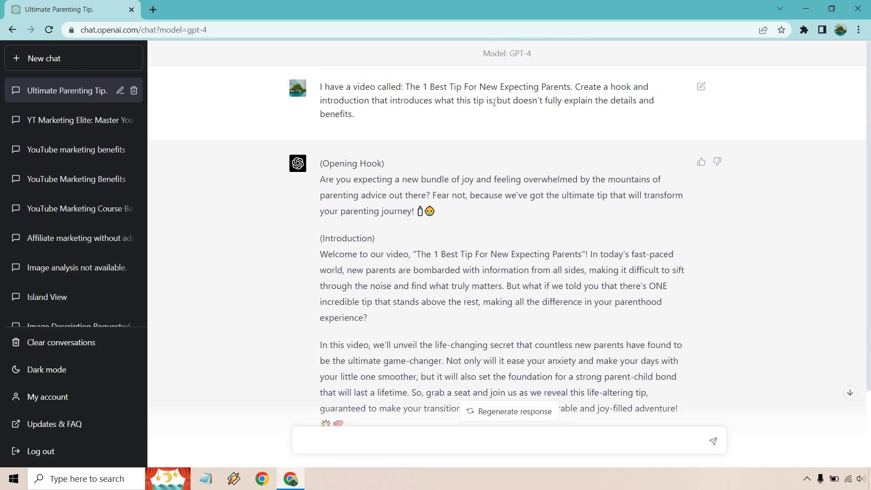
left_click_drag(403, 101, 489, 101)
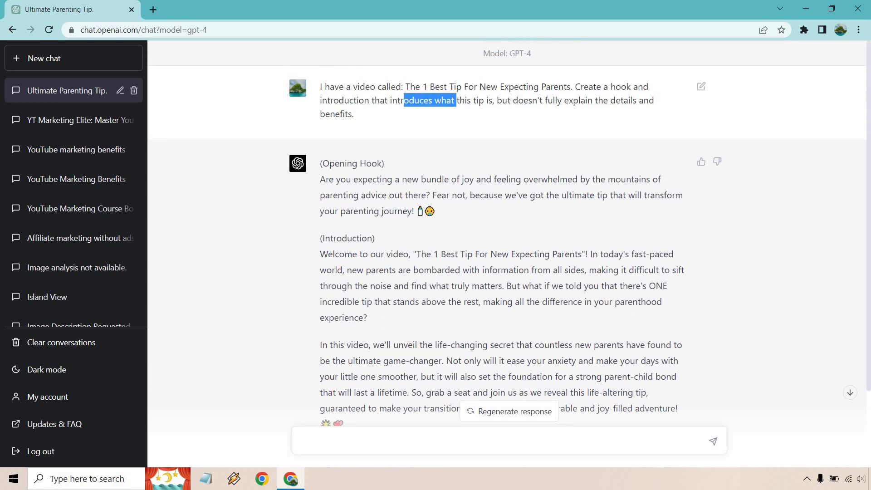
left_click(515, 101)
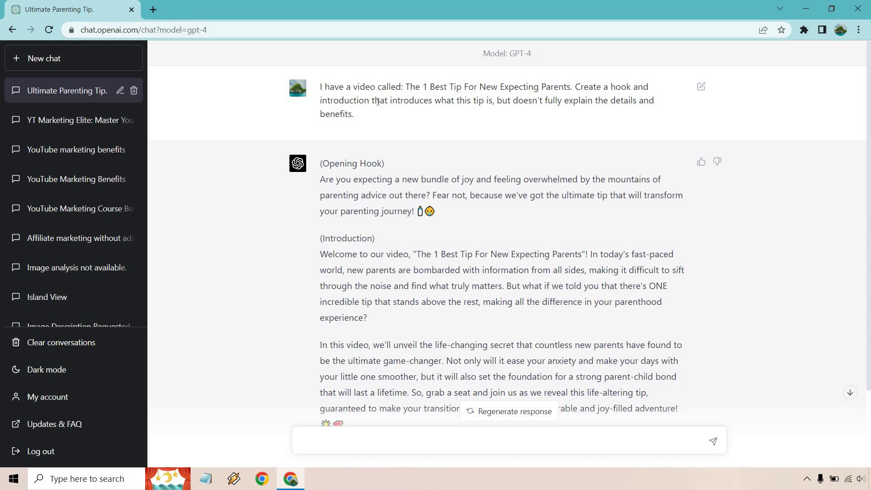
left_click_drag(374, 101, 491, 101)
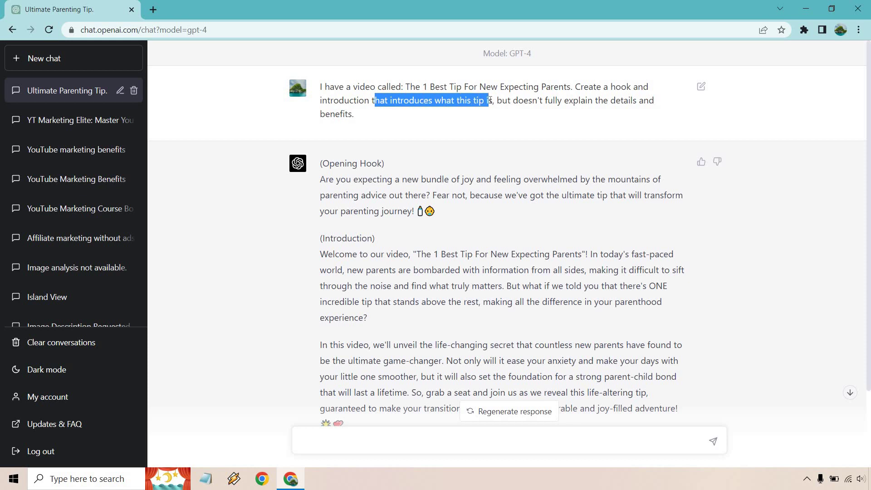
left_click(491, 101)
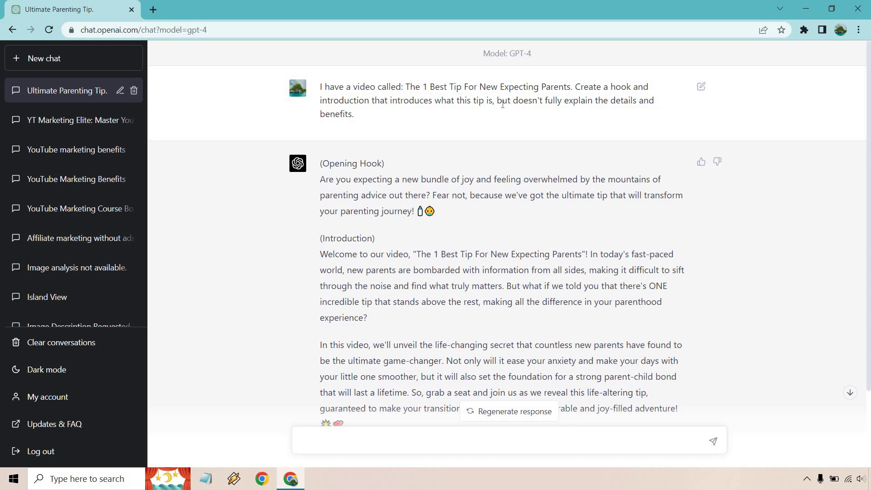
scroll(530, 136, "down", 3)
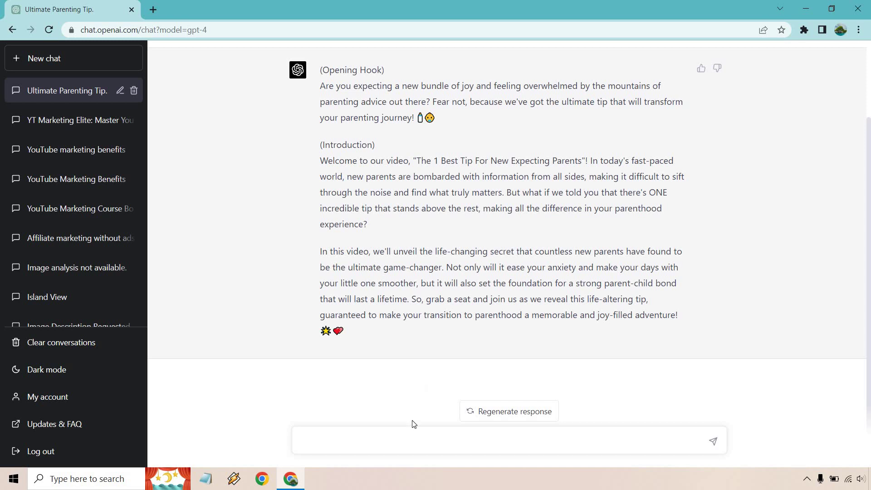
type("Write a few paragraphs for this video script that tells the viewer what this 1 best tip for new parents is, and then explains why it's such a great tip, why it's helpful, as well as many of the benefits.")
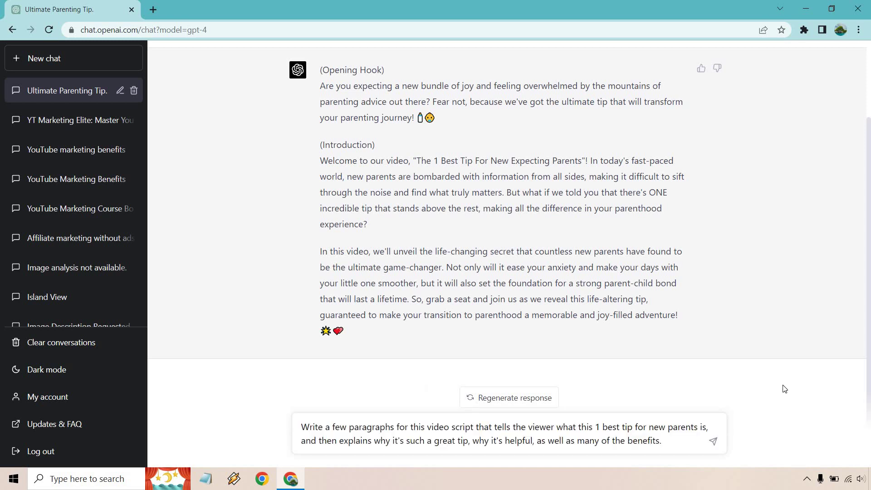
Send the follow-up asking for paragraphs on the one best tip and its benefits
left_click_drag(416, 160, 565, 161)
left_click(793, 265)
left_click(713, 441)
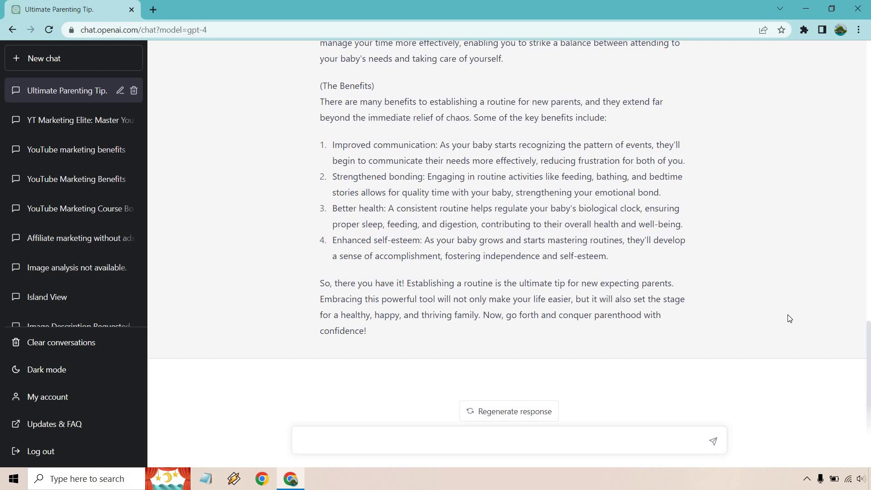
scroll(788, 318, "up", 3)
scroll(788, 319, "up", 3)
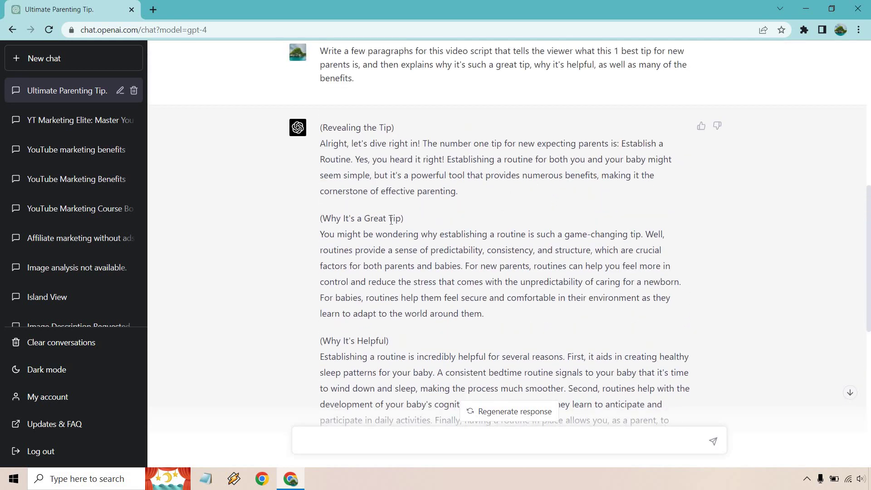
scroll(392, 220, "down", 2)
scroll(391, 221, "down", 2)
scroll(391, 221, "down", 1)
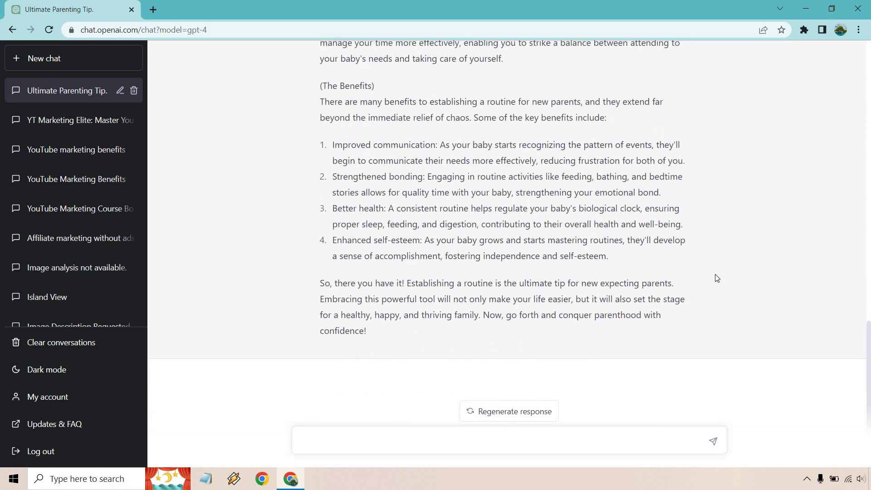
scroll(748, 282, "up", 3)
scroll(750, 280, "up", 1)
scroll(779, 285, "up", 1)
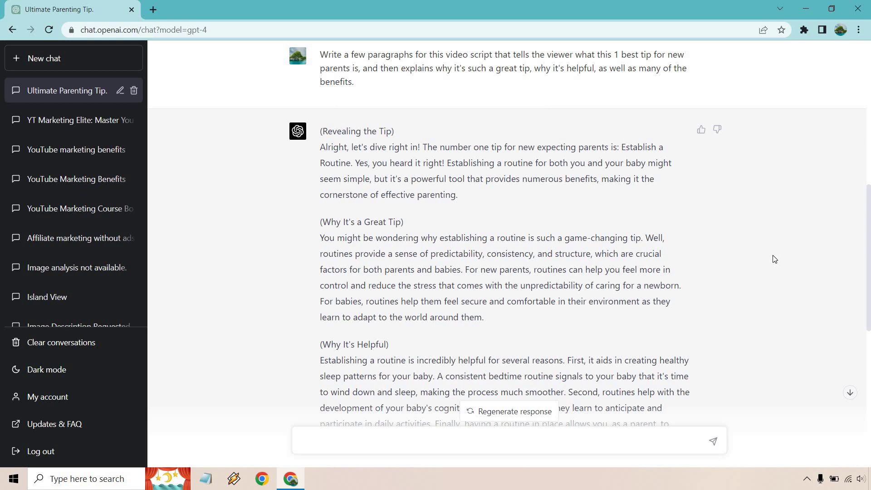
scroll(773, 258, "down", 3)
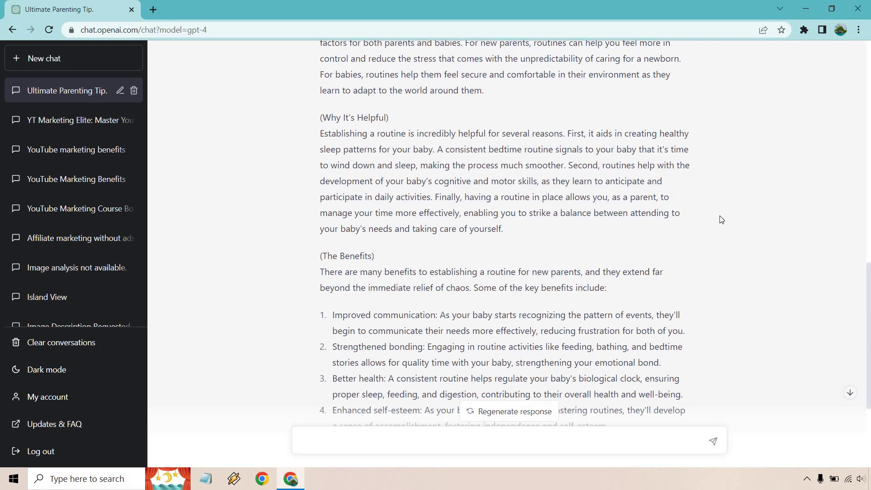
scroll(724, 216, "down", 2)
scroll(752, 204, "up", 1)
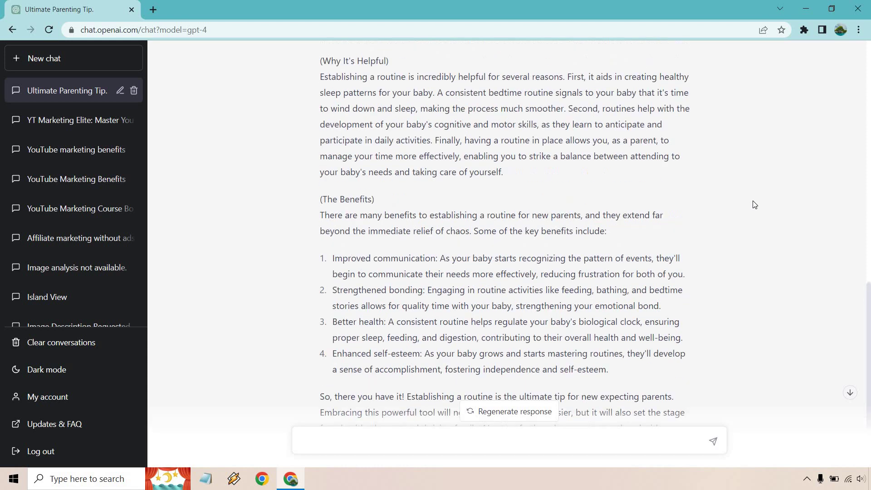
scroll(754, 200, "up", 1)
scroll(788, 240, "up", 1)
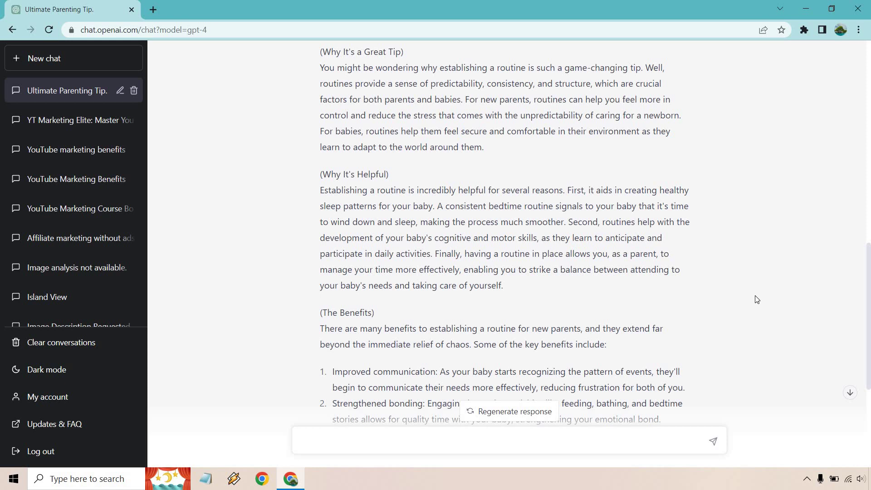
scroll(755, 297, "down", 2)
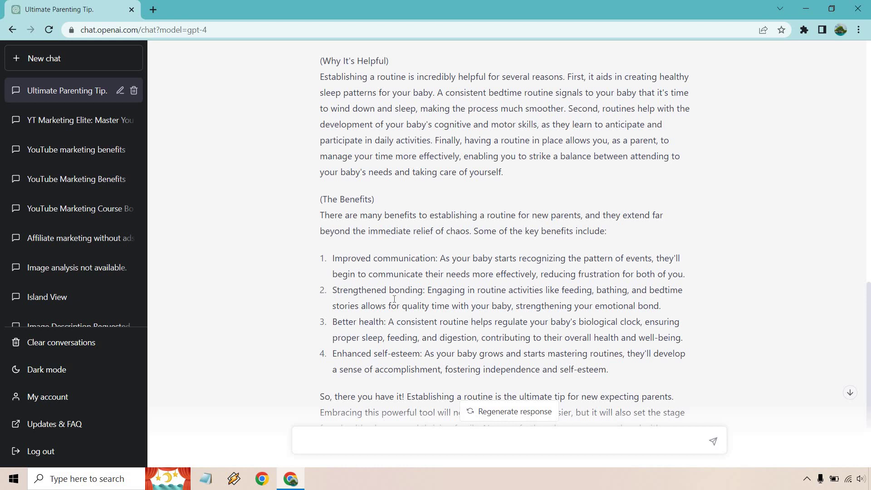
scroll(735, 249, "down", 1)
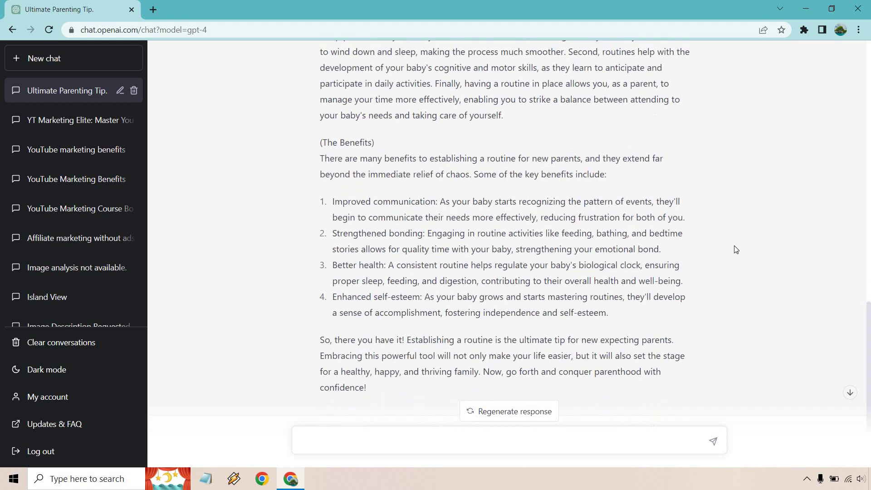
scroll(735, 250, "down", 1)
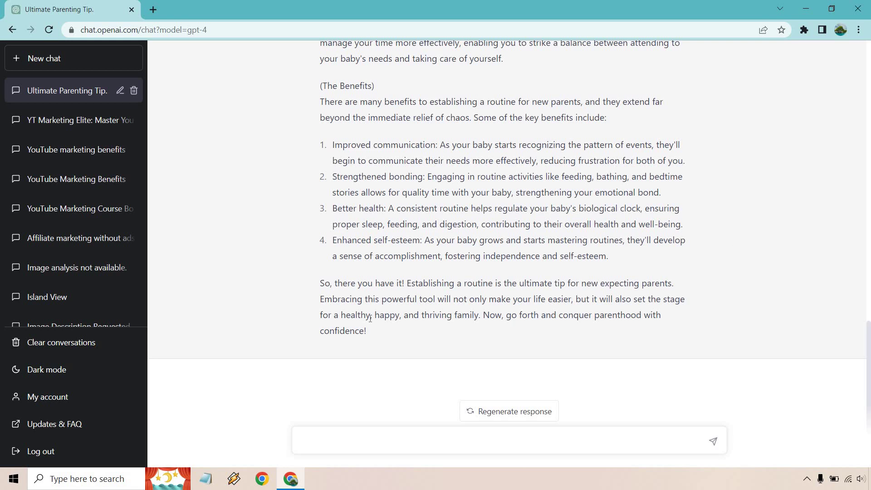
left_click_drag(373, 333, 320, 283)
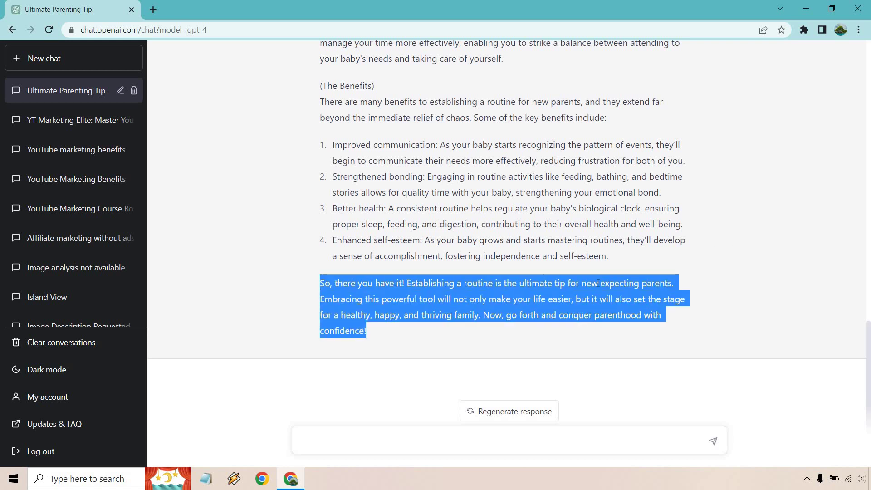
left_click(769, 251)
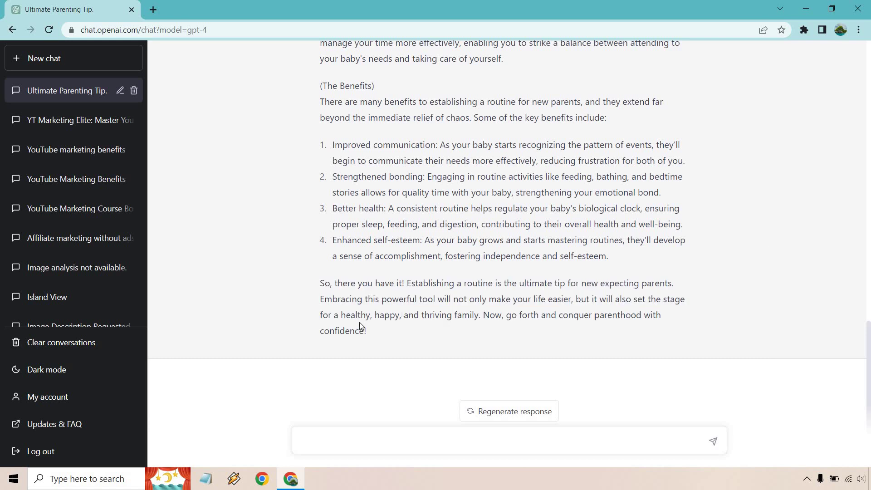
left_click_drag(373, 334, 318, 286)
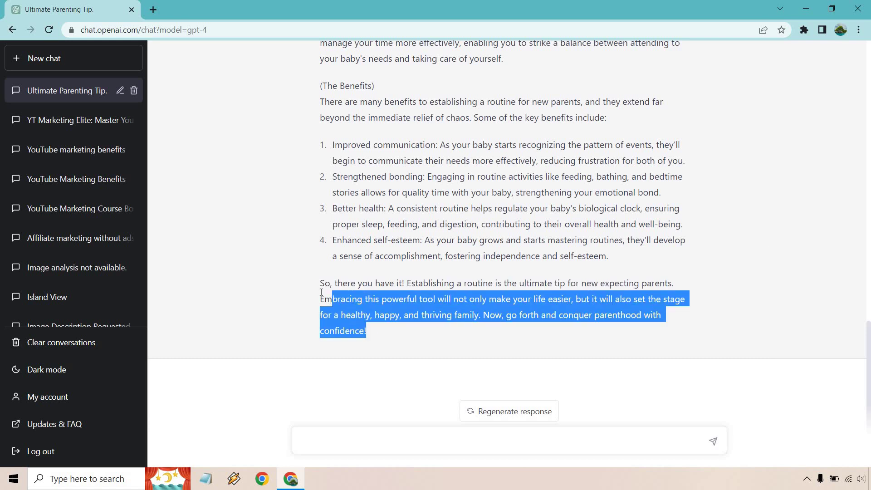
left_click(371, 271)
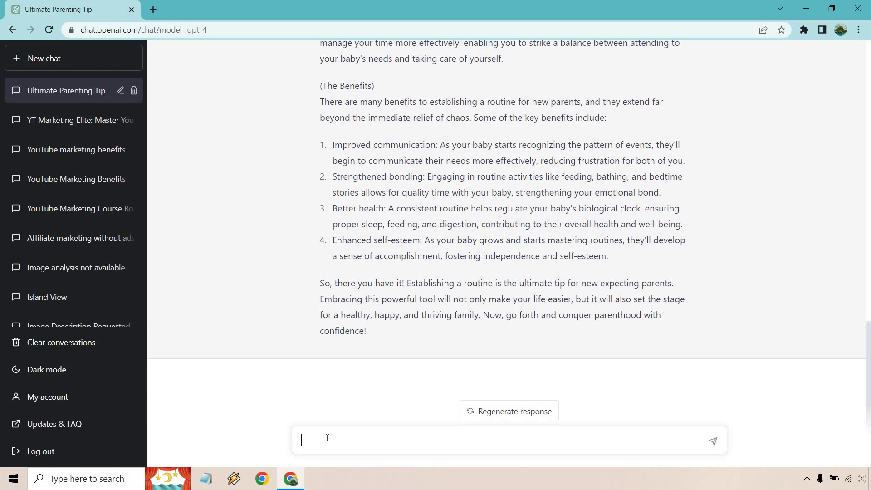
type("Create a conclusion for this video script and reiterate some of the best benefits of this one tip.")
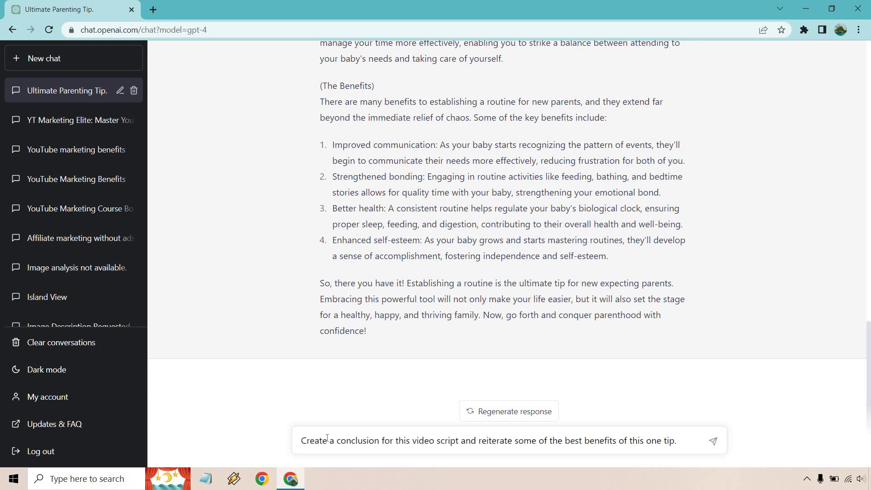
Send the prompt requesting a conclusion that reiterates the tip's best benefits
left_click(715, 441)
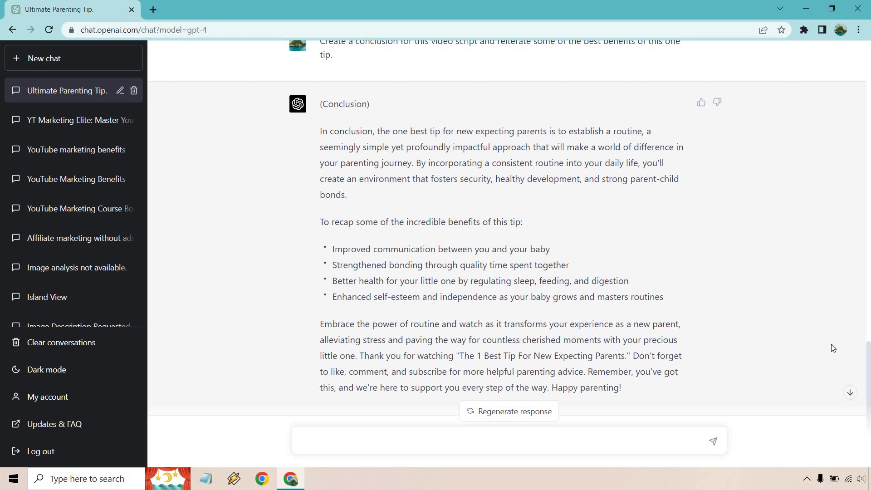
scroll(830, 348, "up", 10)
scroll(831, 347, "up", 10)
scroll(830, 346, "up", 5)
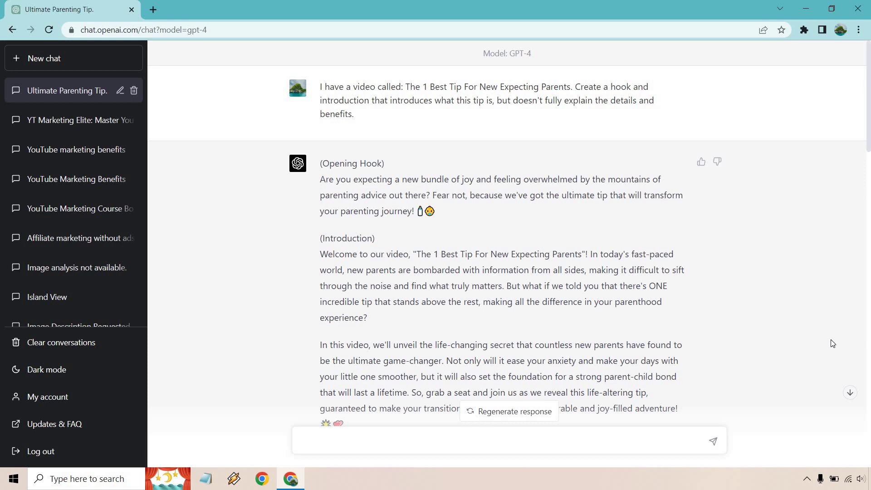
mouse_move(574, 84)
left_click_drag(573, 84, 592, 122)
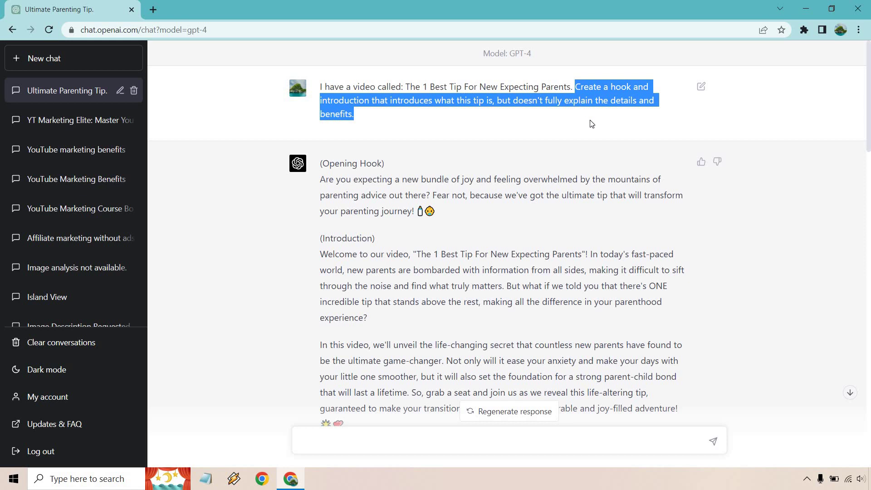
left_click(559, 117)
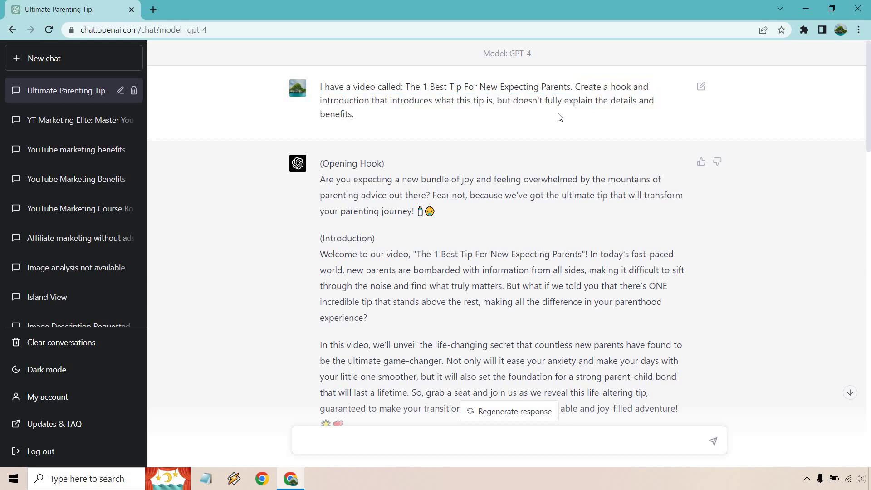